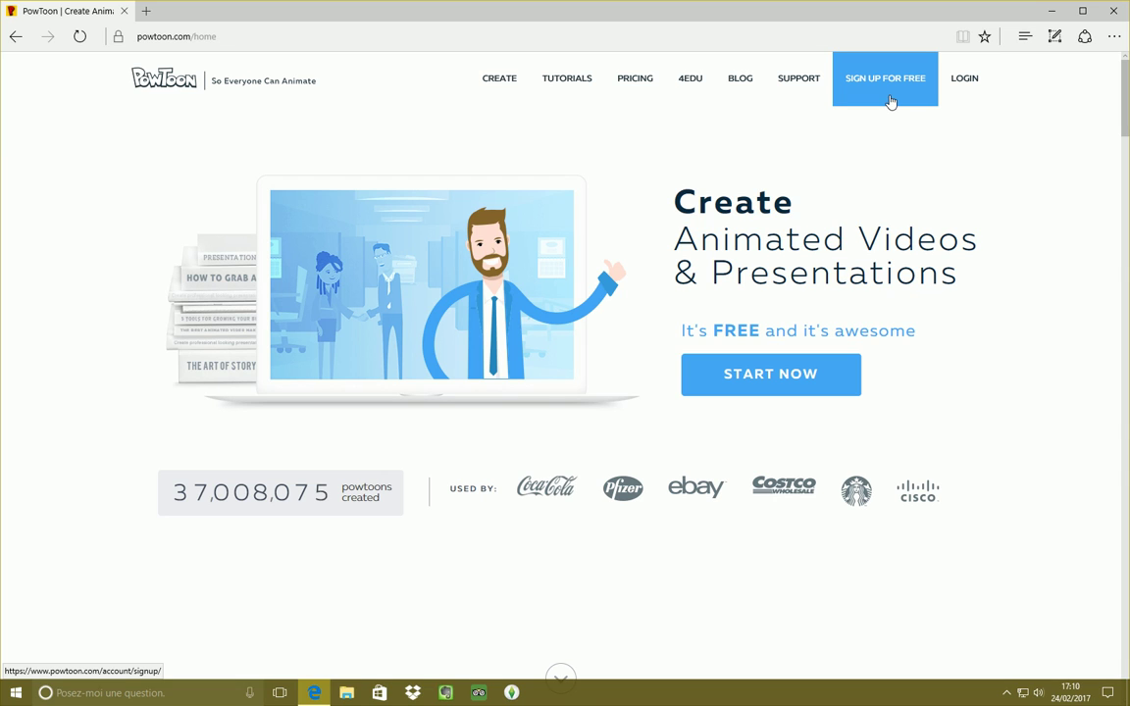
Log in to Powtoon with the Google account.
{"action": "left_click", "coordinate": [969, 88]}
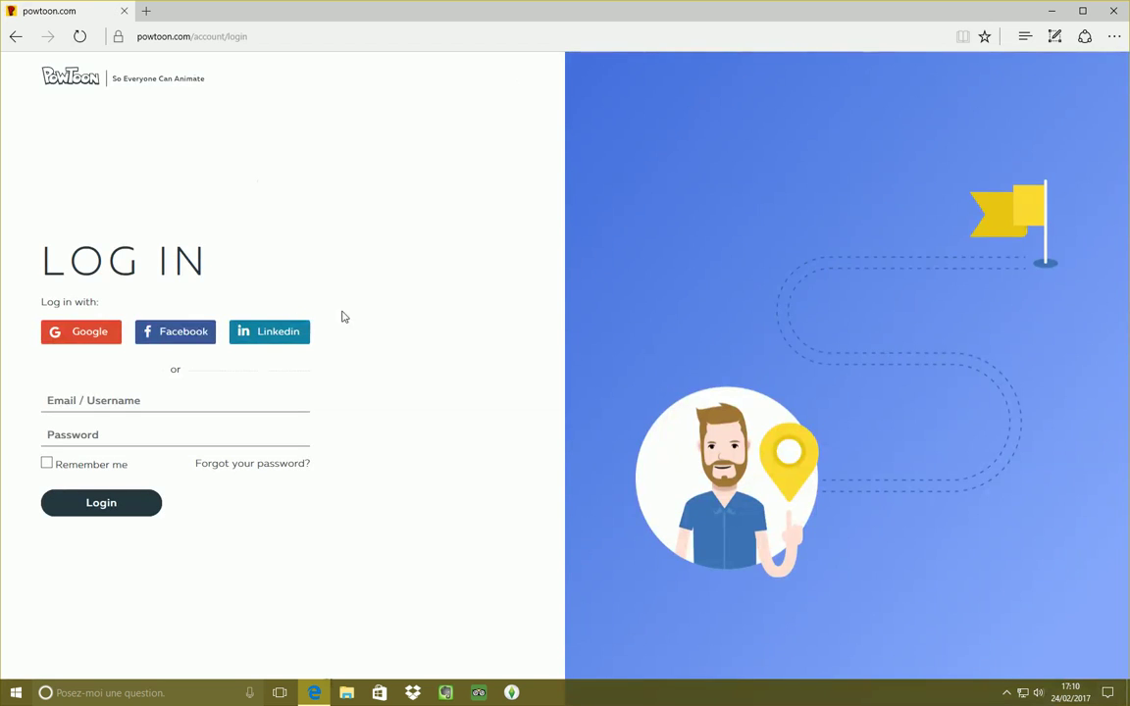
{"action": "left_click", "coordinate": [91, 337]}
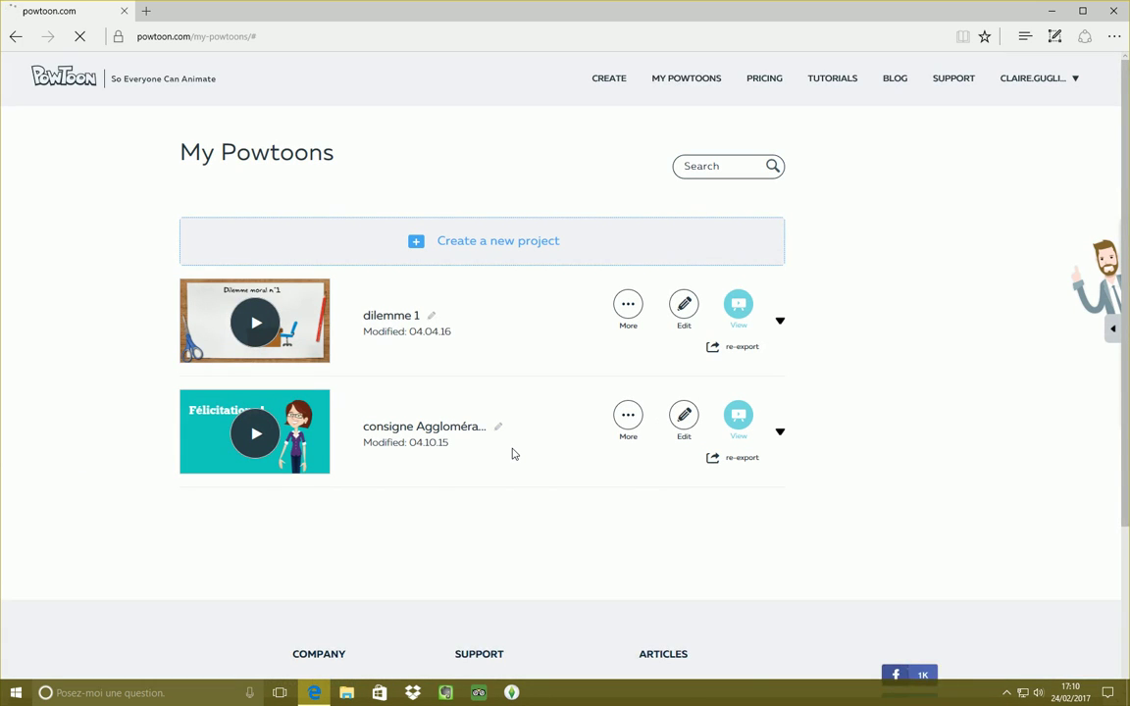
Create a new project with the Cartoon look and continue to the editor with the Basic storyboard structure.
{"action": "left_click", "coordinate": [496, 244]}
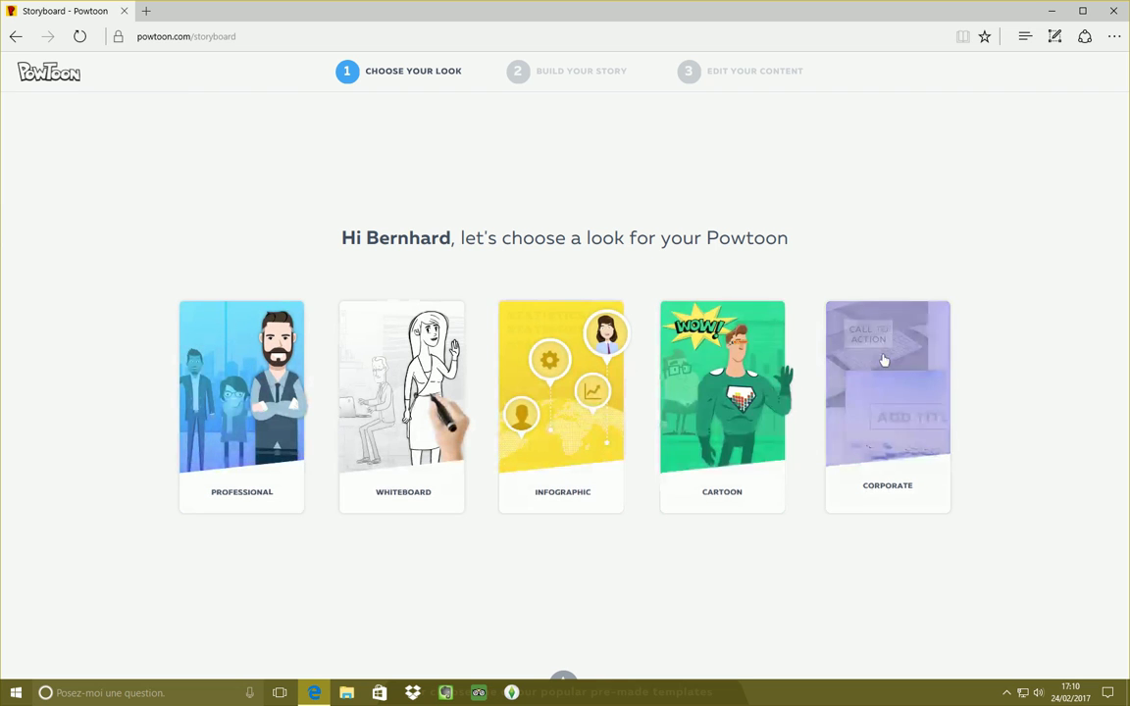
{"action": "left_click", "coordinate": [702, 359]}
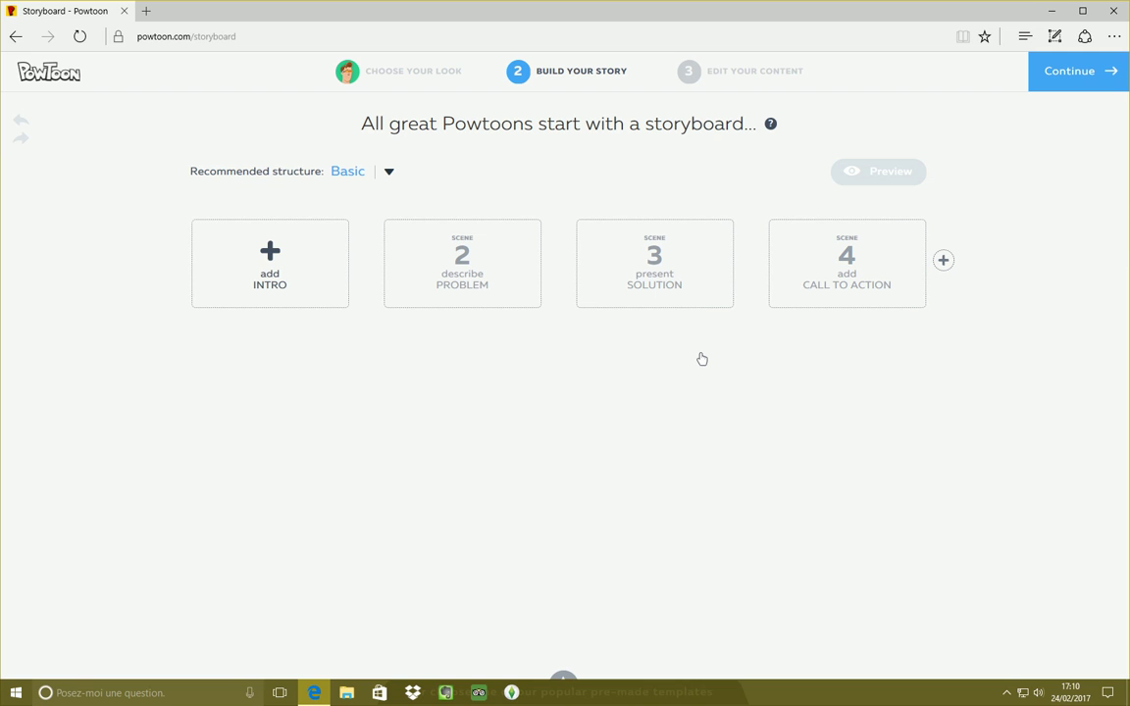
{"action": "left_click", "coordinate": [1087, 70]}
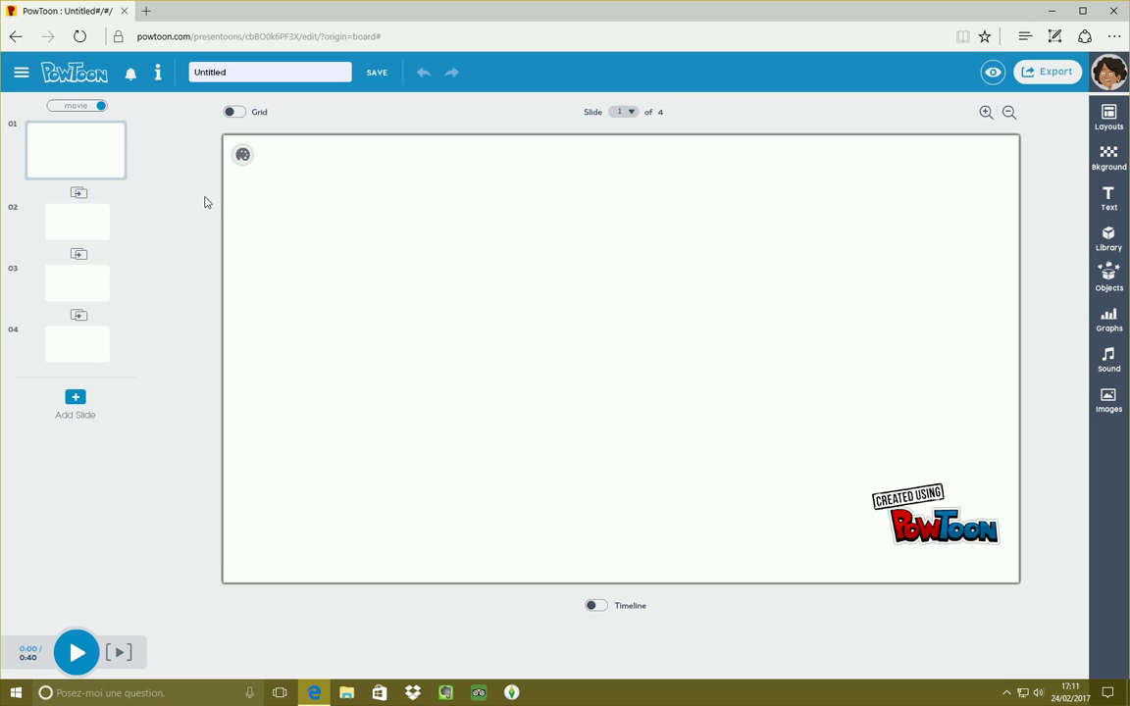
Turn on the timeline display and collapse the layout library to enlarge the slide canvas.
{"action": "left_click", "coordinate": [592, 606]}
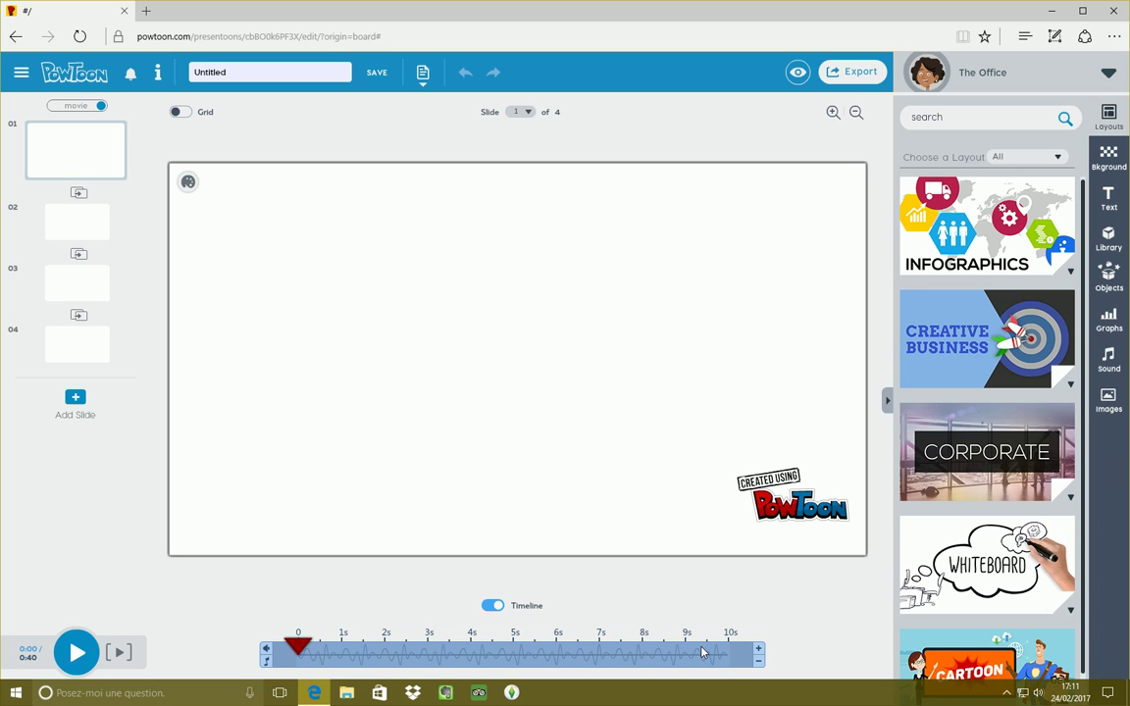
{"action": "left_click", "coordinate": [886, 402]}
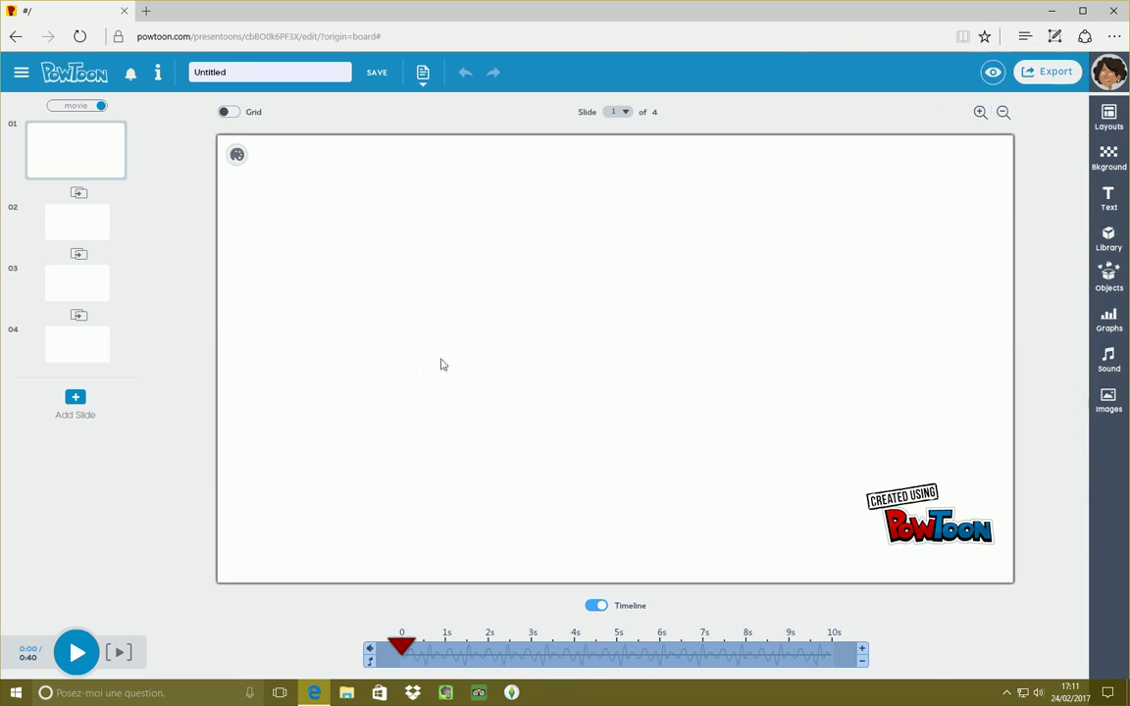
Open the "7 Clicks" tutorial and start it.
{"action": "left_click", "coordinate": [155, 73]}
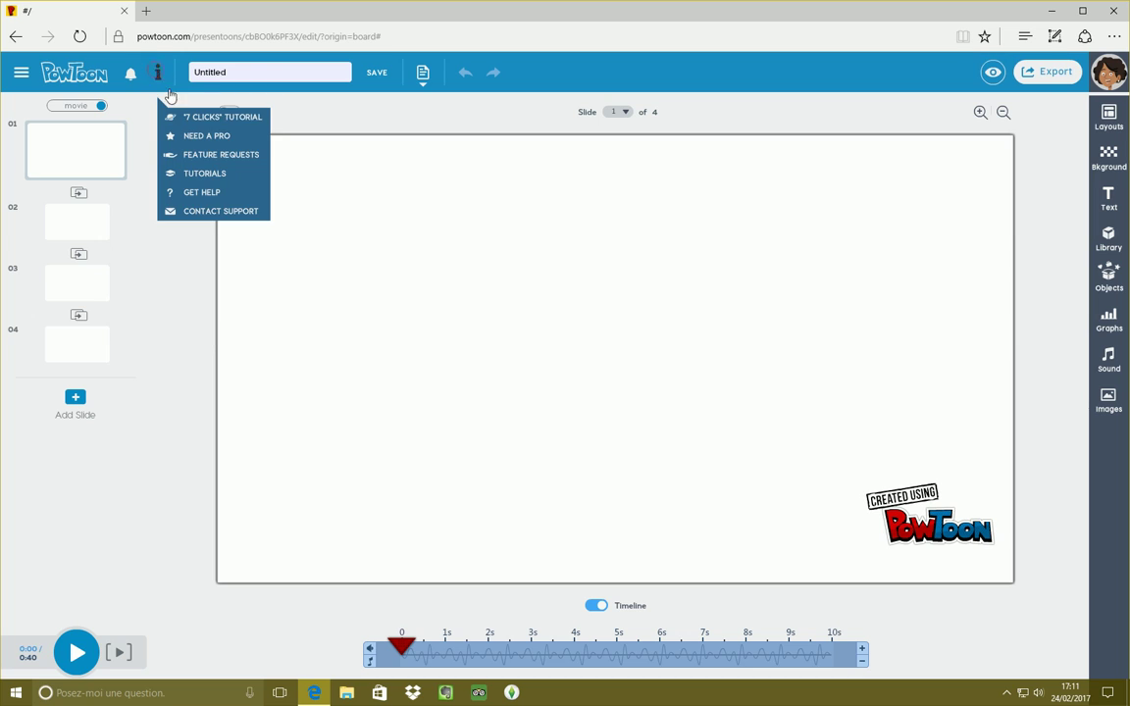
{"action": "left_click", "coordinate": [189, 117]}
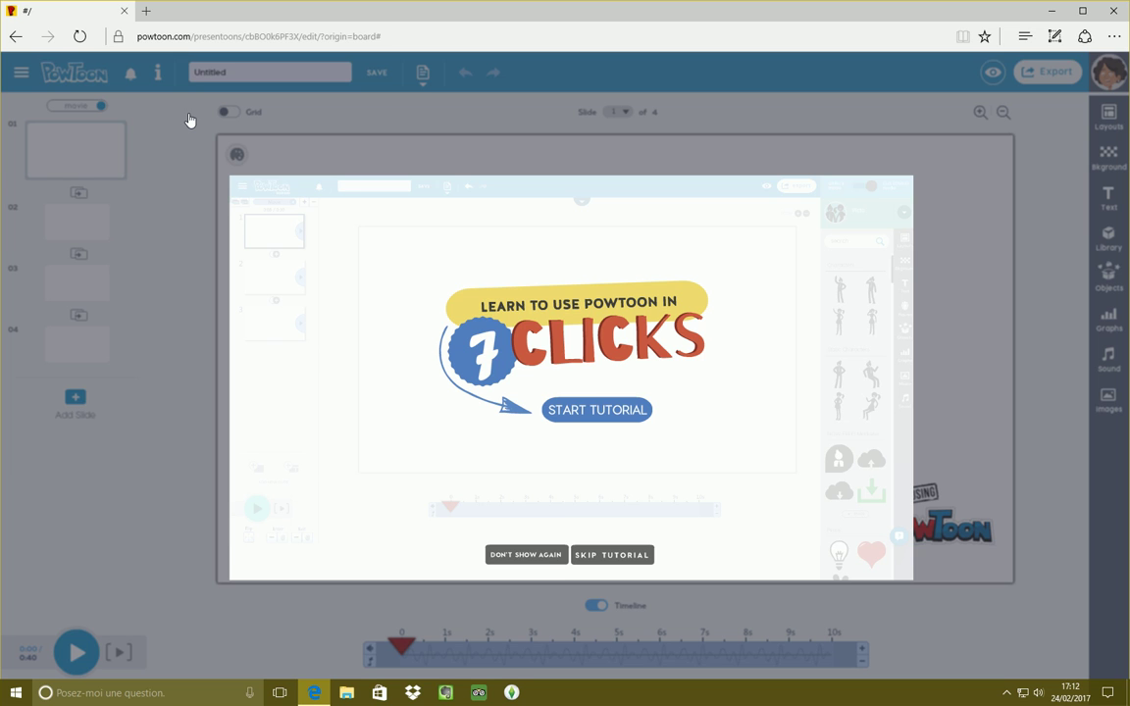
{"action": "left_click", "coordinate": [593, 407]}
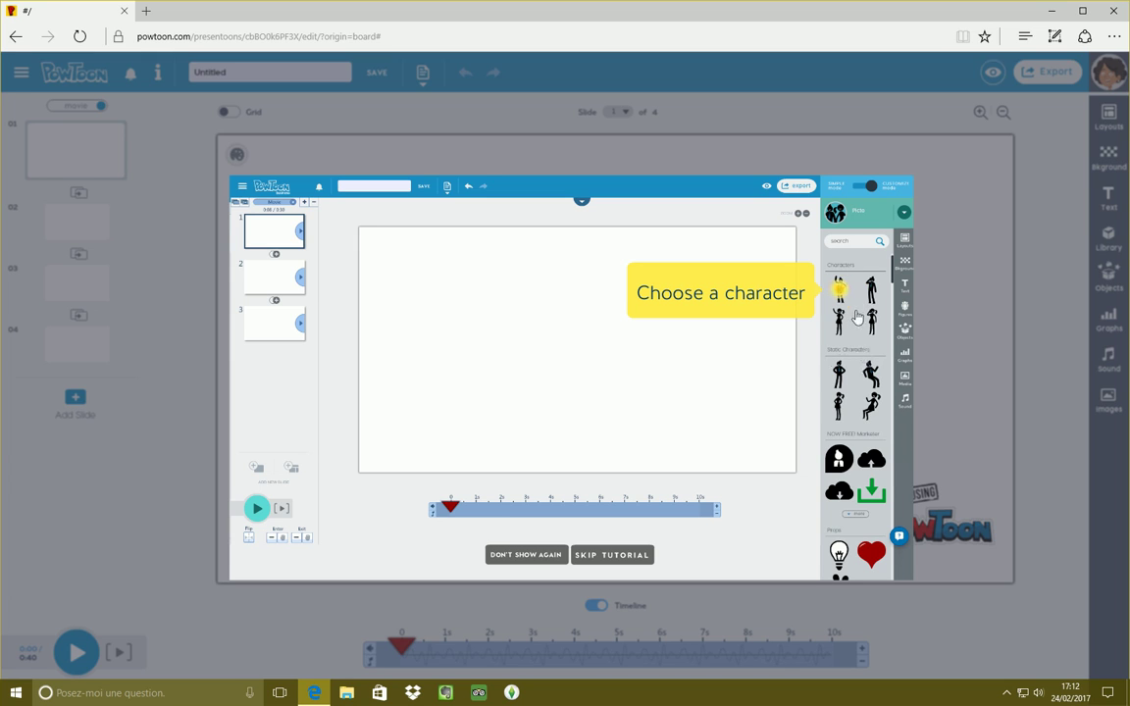
Add the first Picto character to the tutorial slide and make it enter at second 3 on the timeline.
{"action": "left_click", "coordinate": [840, 281]}
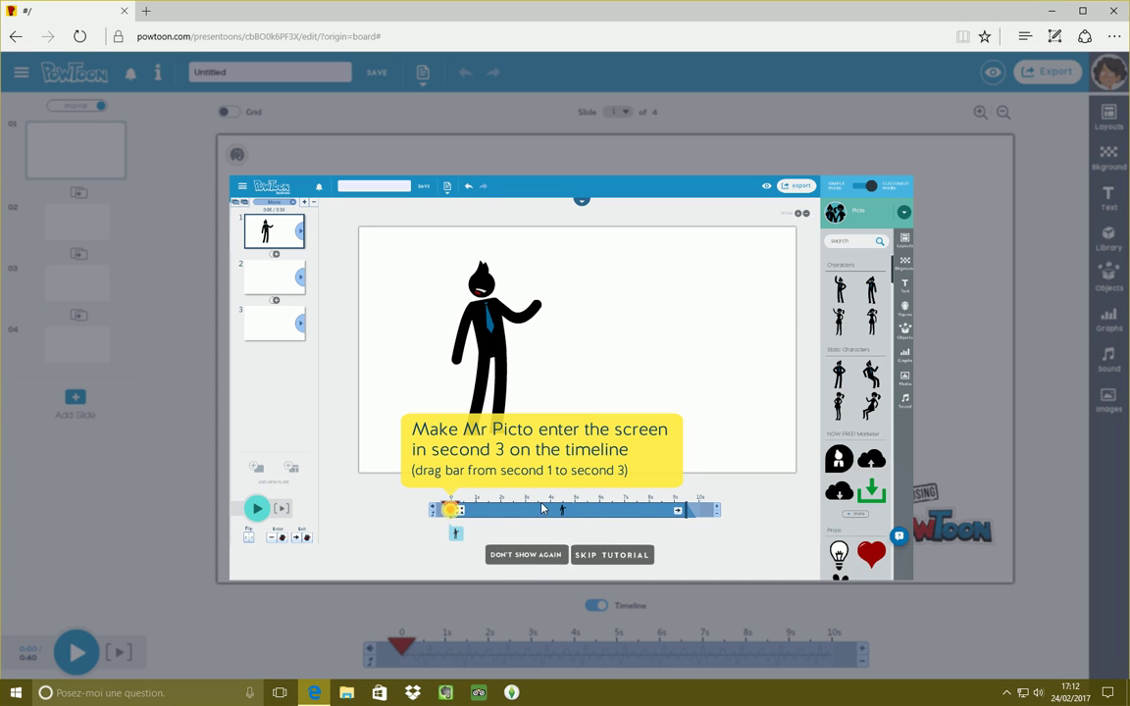
{"action": "left_click_drag", "start_coordinate": [455, 532], "coordinate": [544, 531]}
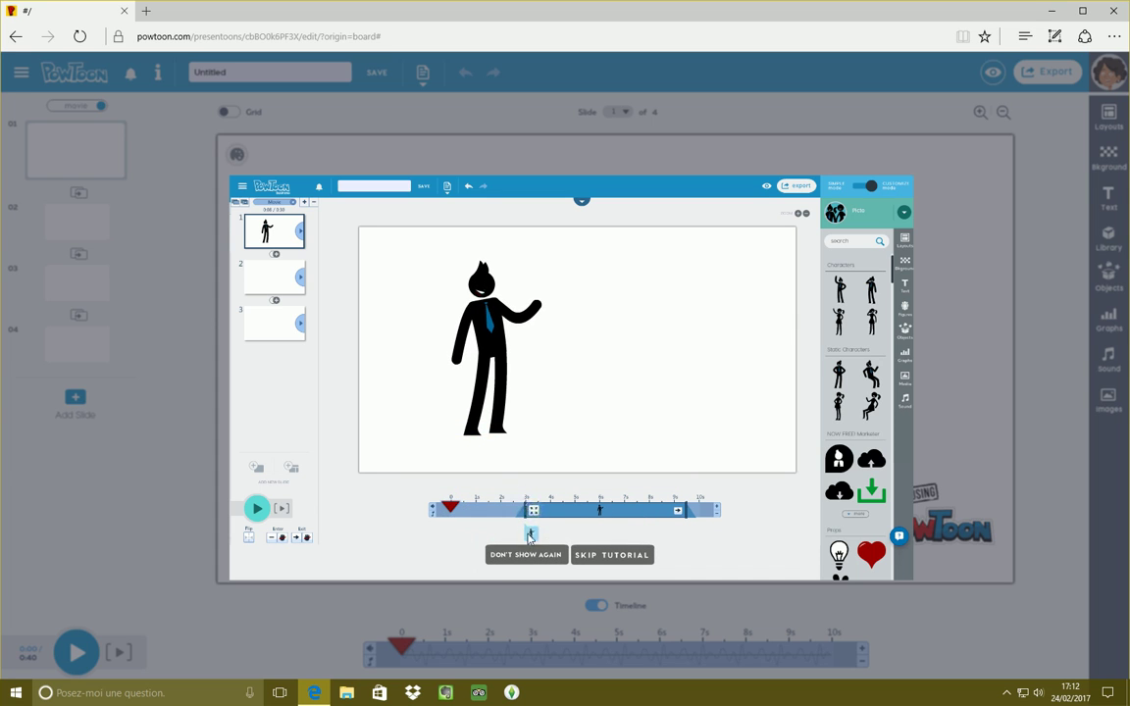
Set the character's entrance effect to Right with the Hand effect, and close the completed tutorial.
{"action": "left_click", "coordinate": [532, 511]}
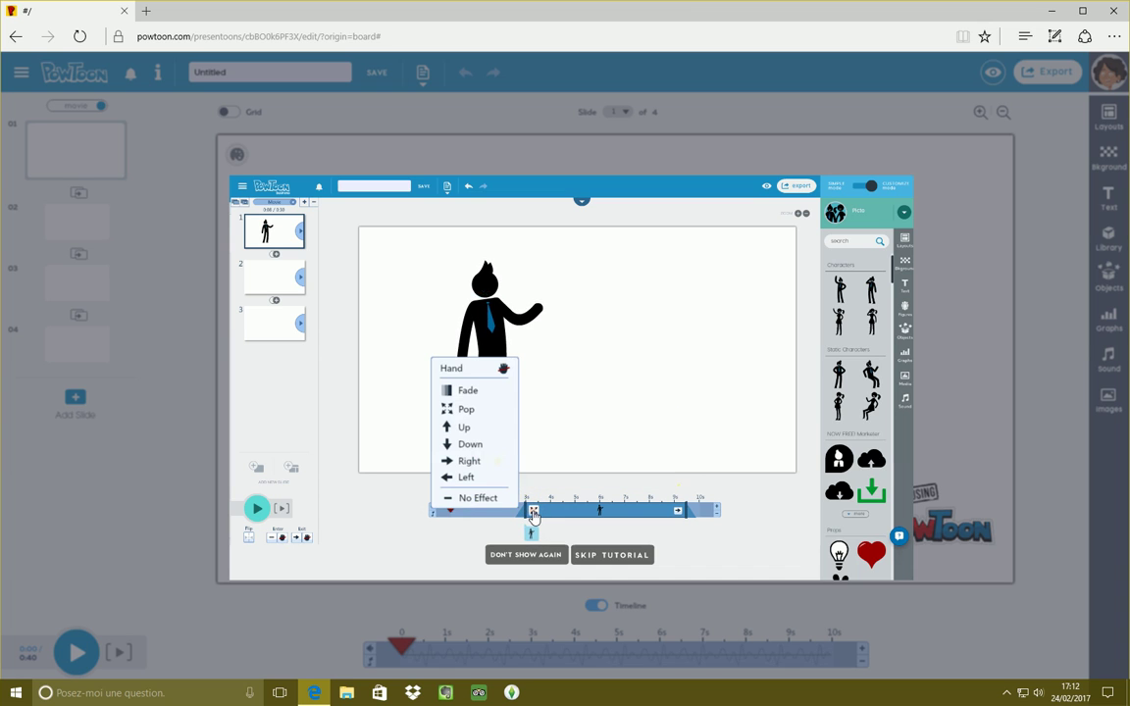
{"action": "left_click", "coordinate": [469, 461]}
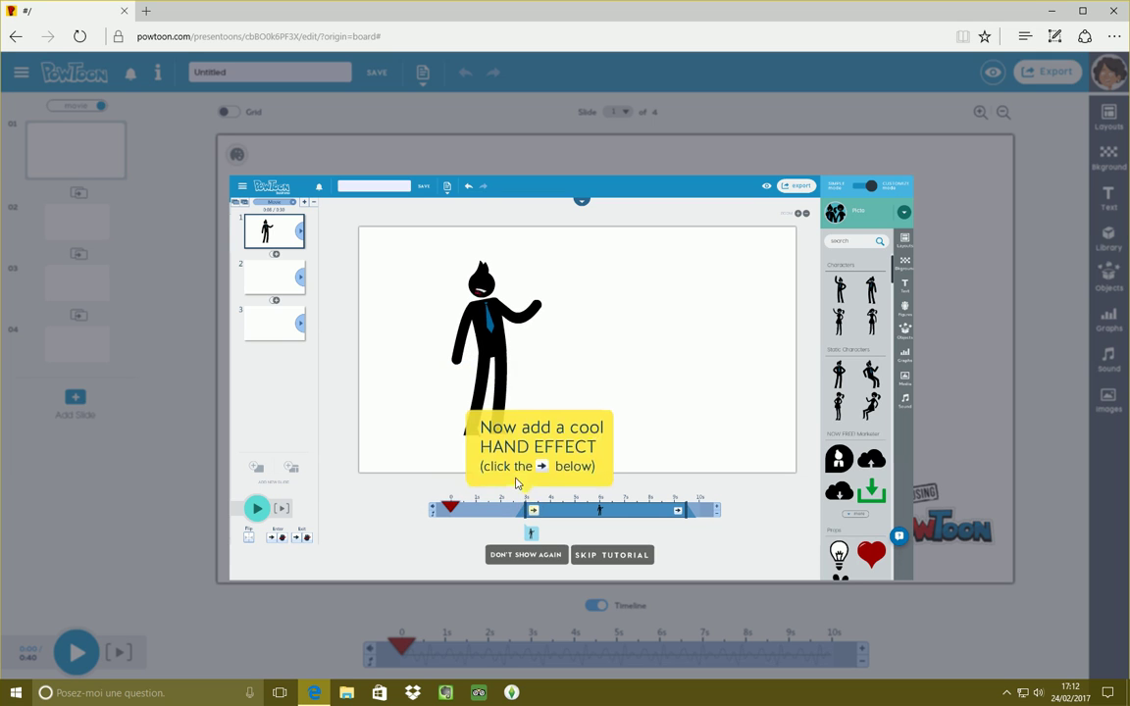
{"action": "left_click", "coordinate": [531, 509]}
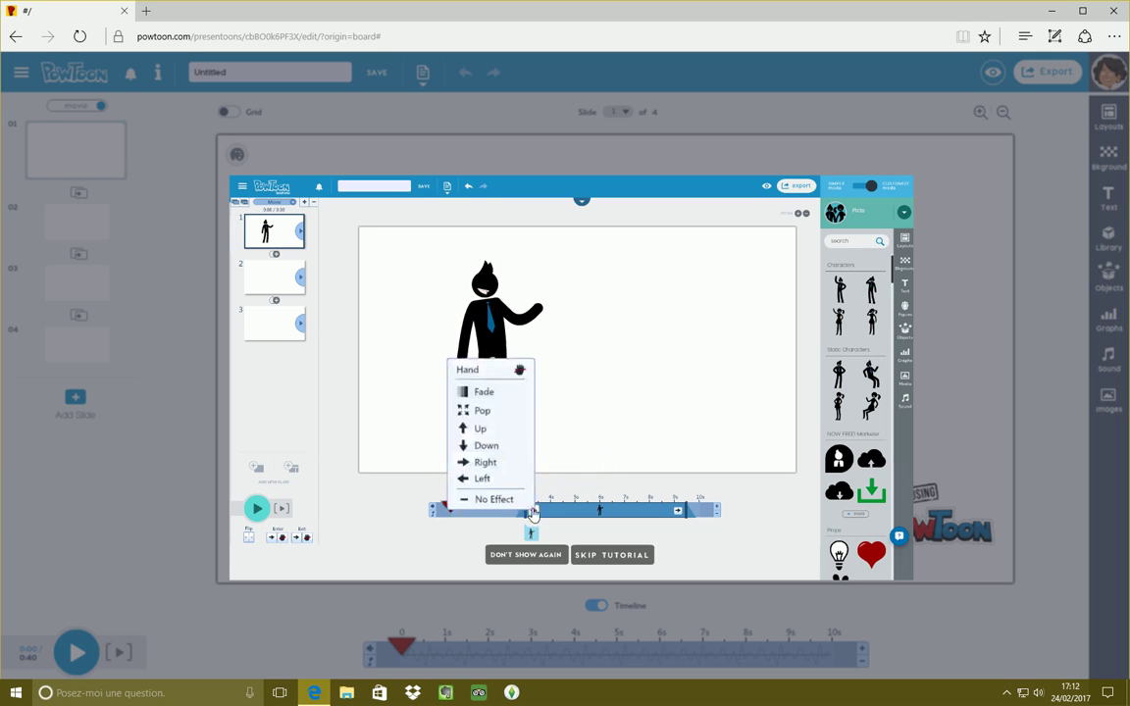
{"action": "left_click", "coordinate": [517, 373]}
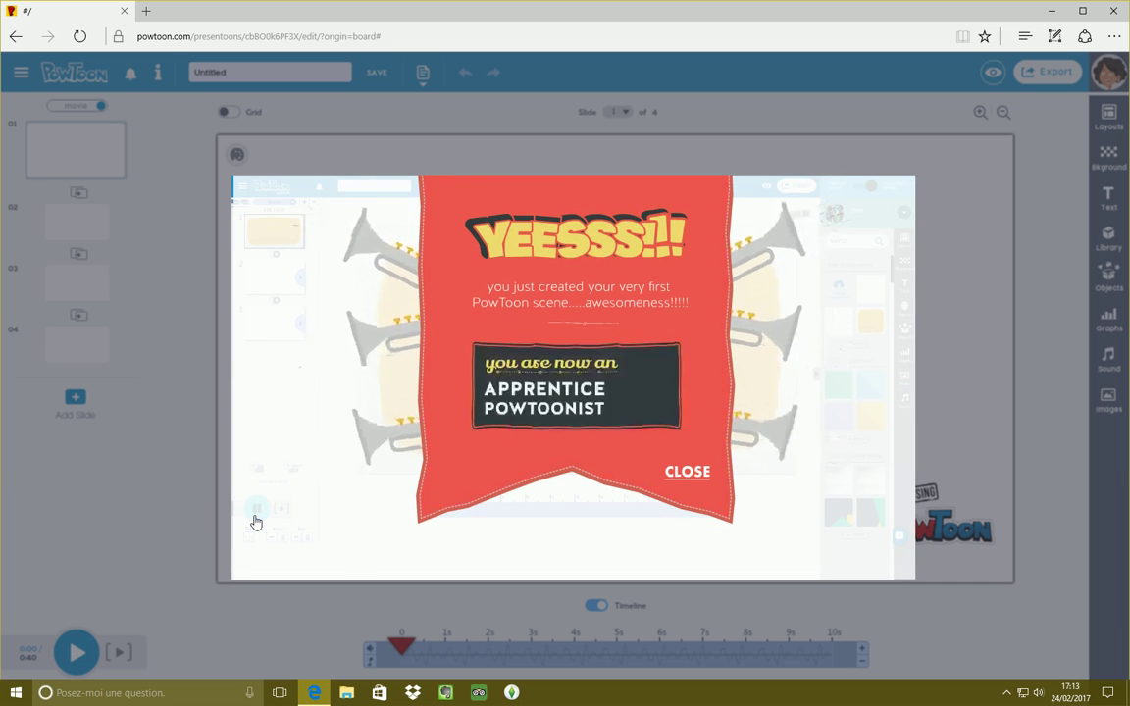
{"action": "left_click", "coordinate": [679, 470]}
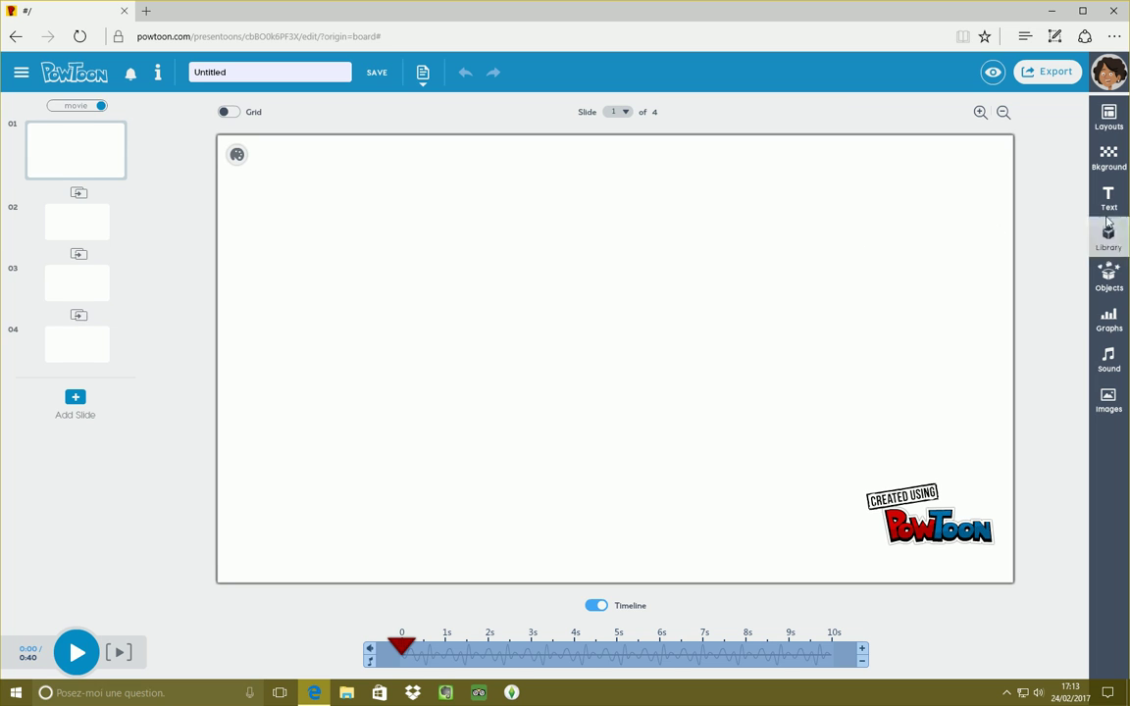
Add a basic title text to slide 1.
{"action": "left_click", "coordinate": [1108, 199]}
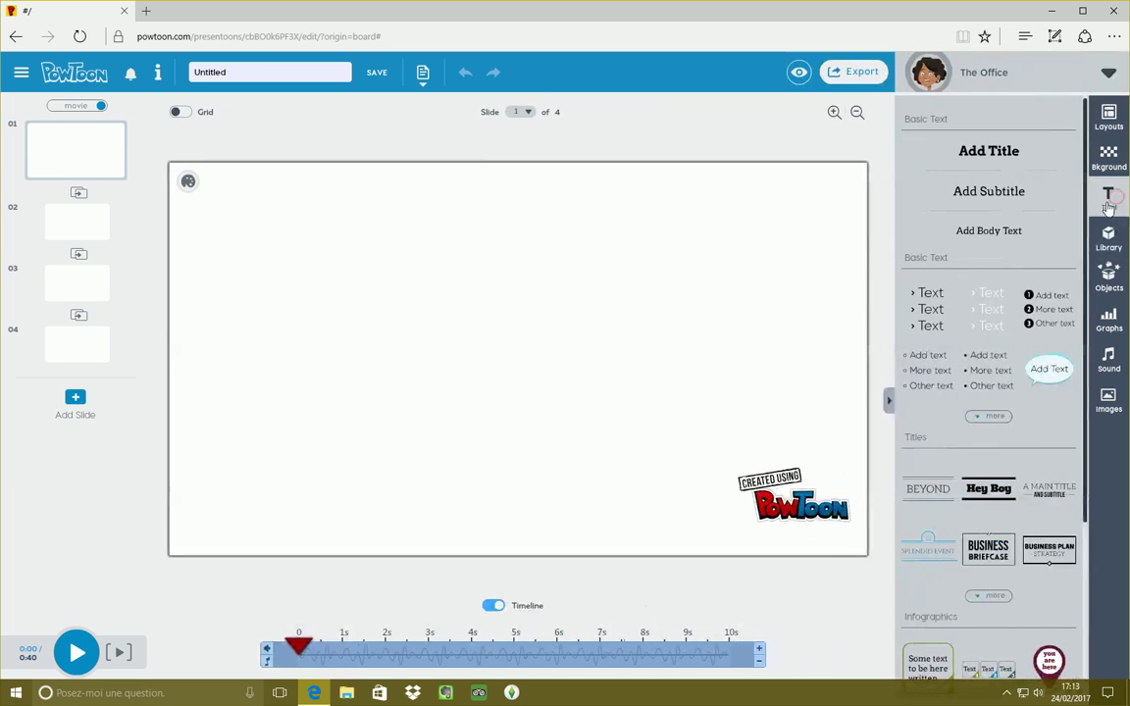
{"action": "left_click", "coordinate": [966, 150]}
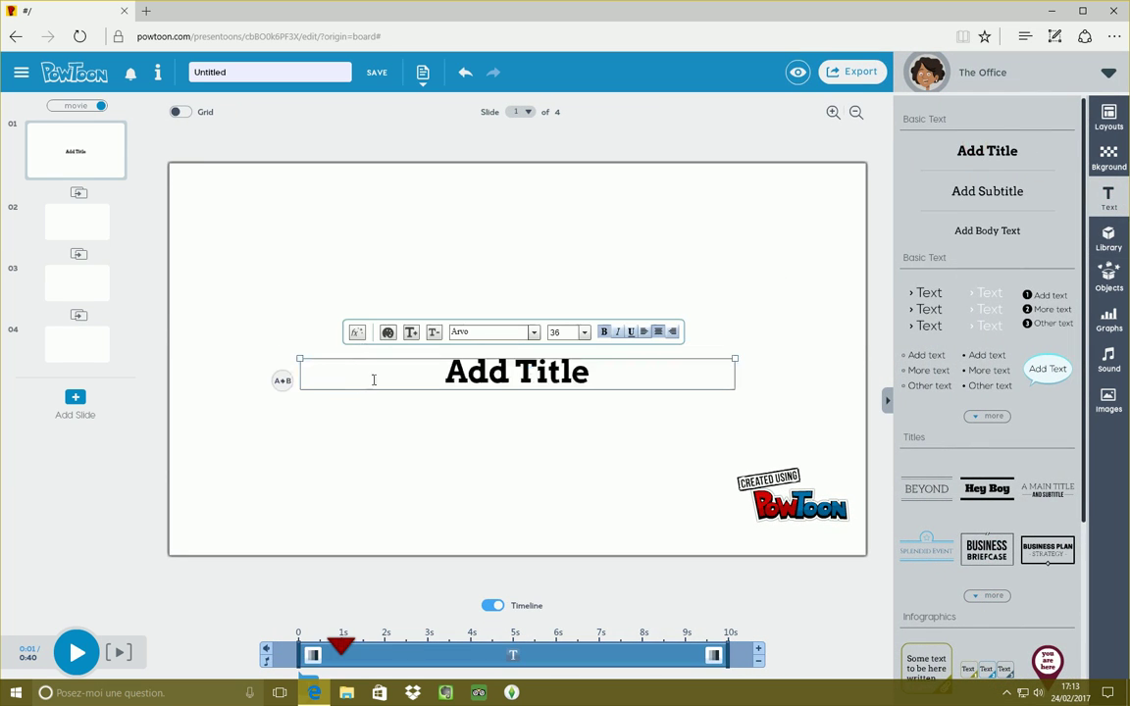
{"action": "left_click", "coordinate": [355, 332]}
{"action": "left_click", "coordinate": [673, 287]}
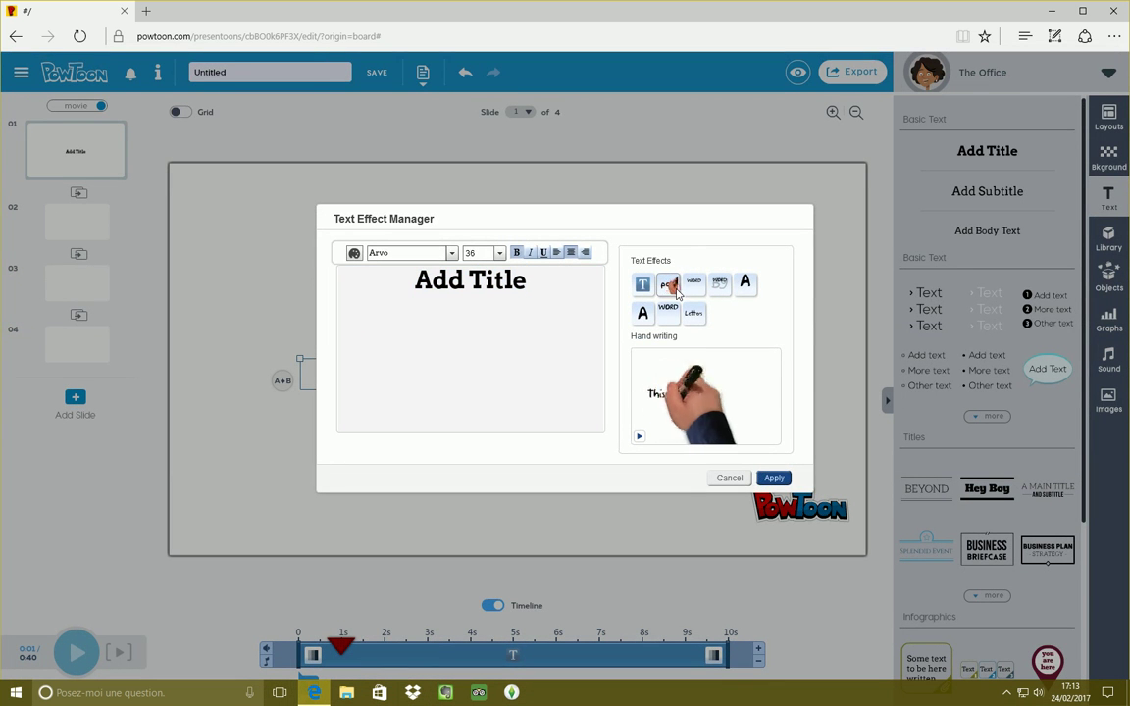
{"action": "left_click", "coordinate": [730, 478]}
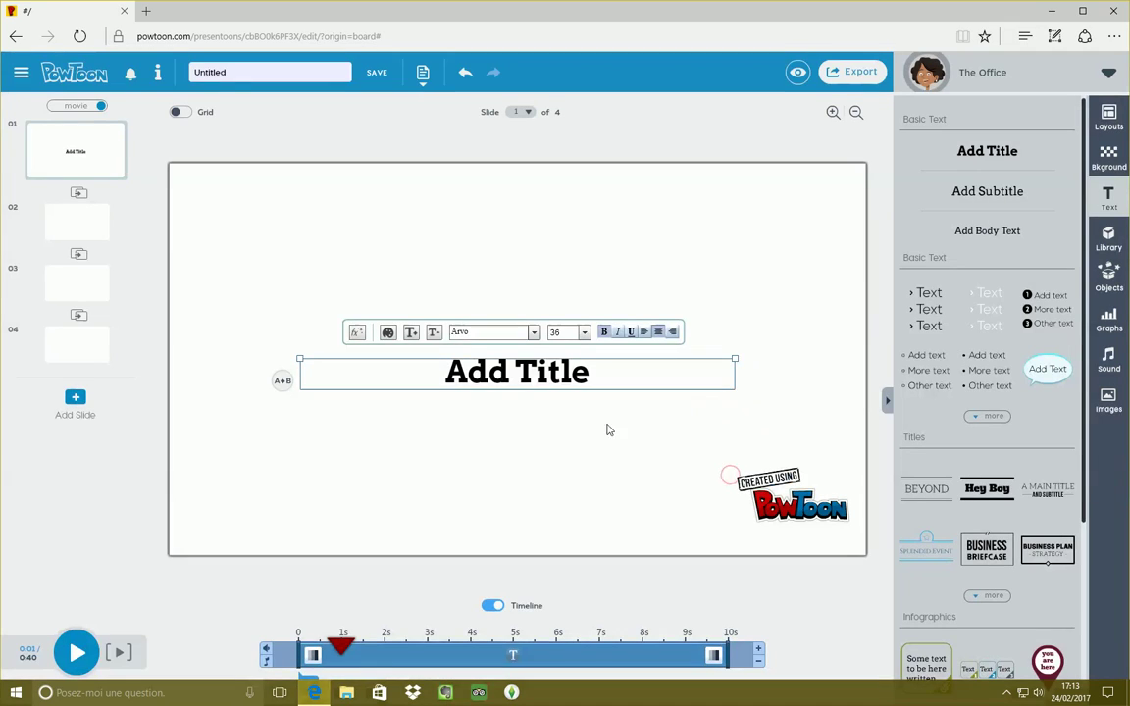
Add the waving red-haired man in the blue shirt from the Office characters to slide 1.
{"action": "left_click", "coordinate": [1106, 239]}
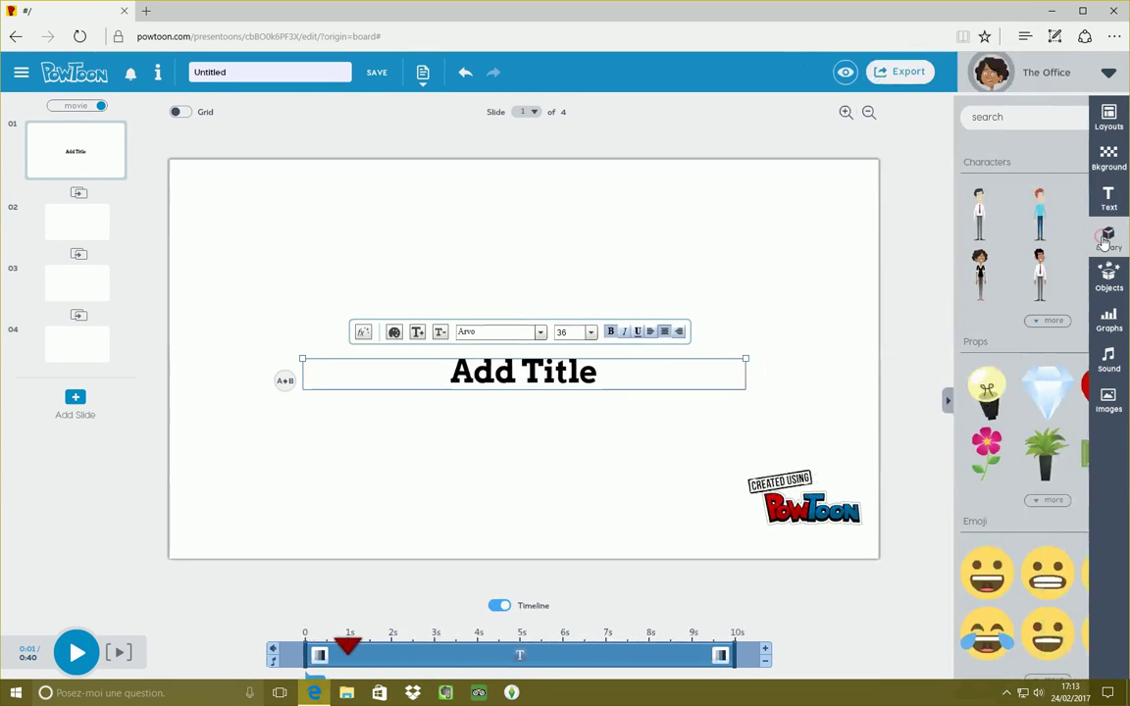
{"action": "left_click", "coordinate": [975, 208]}
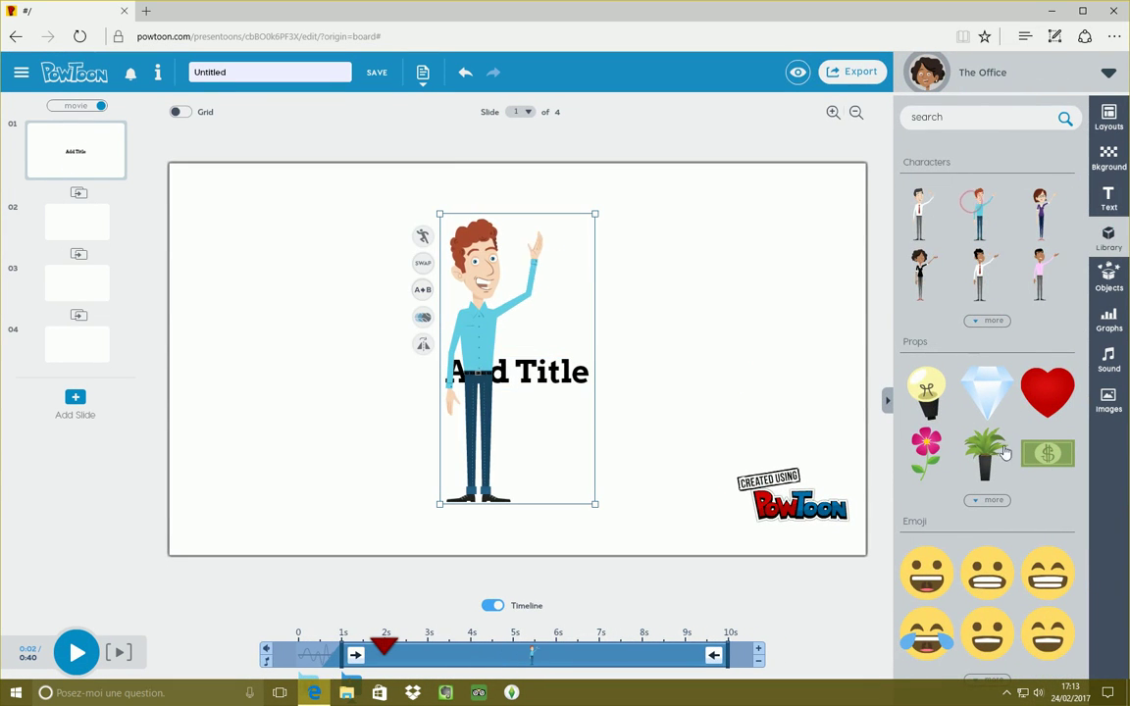
{"action": "left_click", "coordinate": [957, 78]}
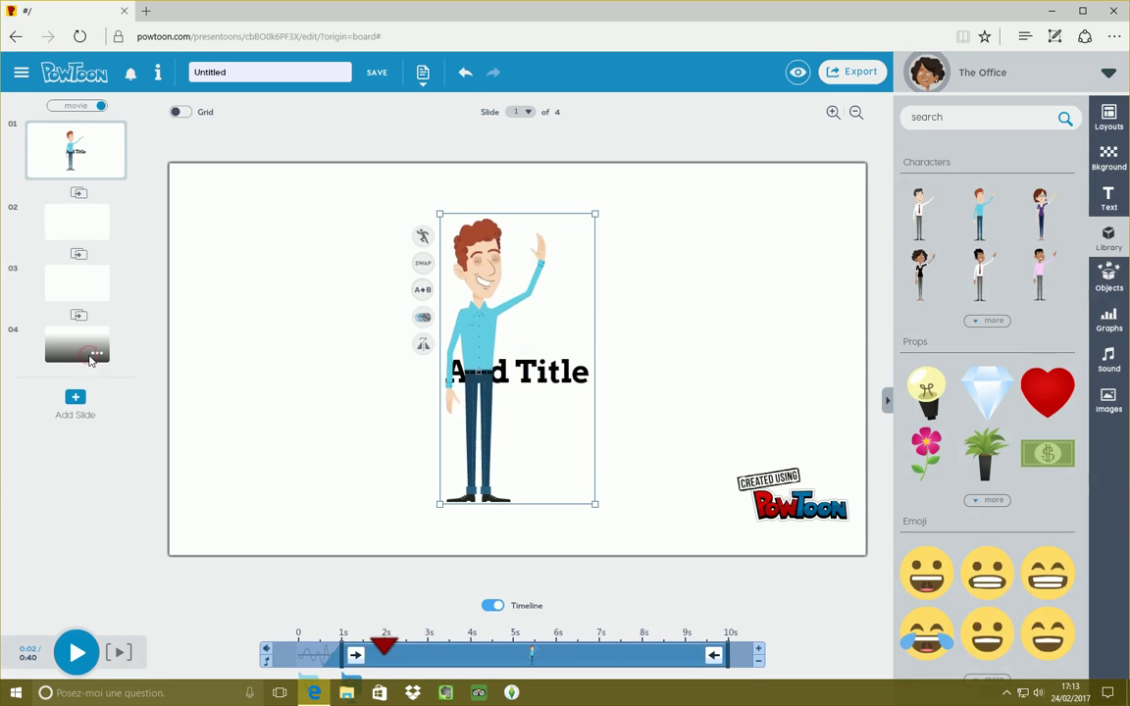
Add the diamond prop to slide 2 and the waving woman in the purple top to slide 3.
{"action": "left_click", "coordinate": [79, 216]}
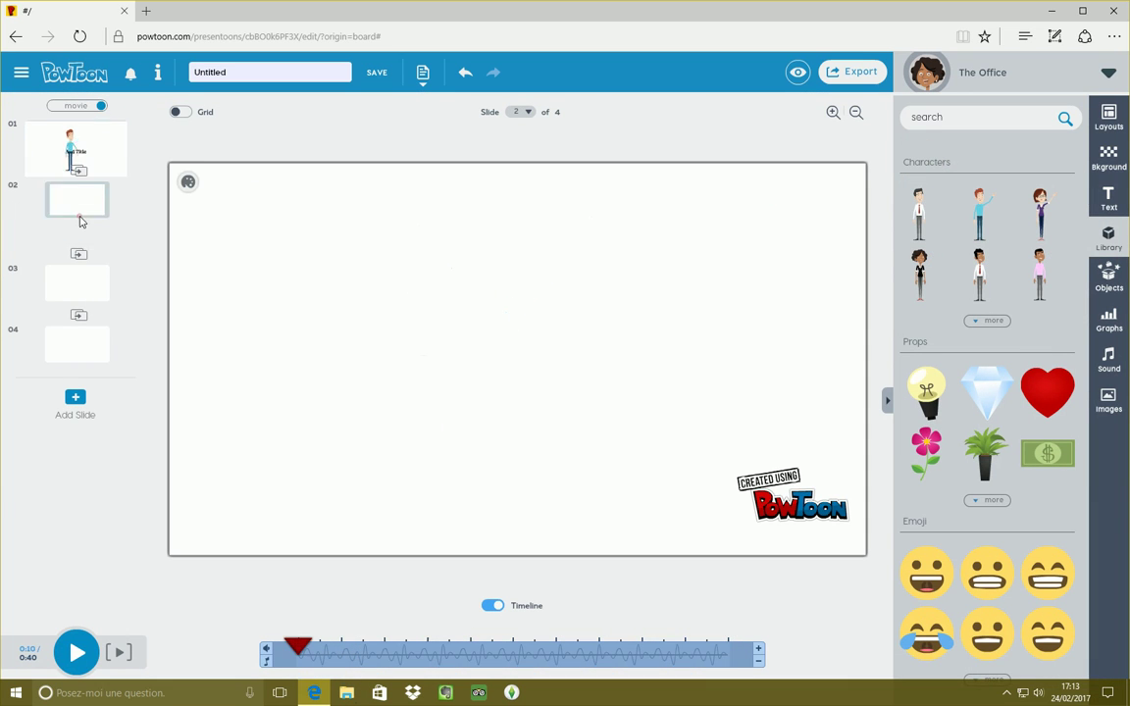
{"action": "left_click", "coordinate": [987, 392]}
{"action": "left_click", "coordinate": [70, 284]}
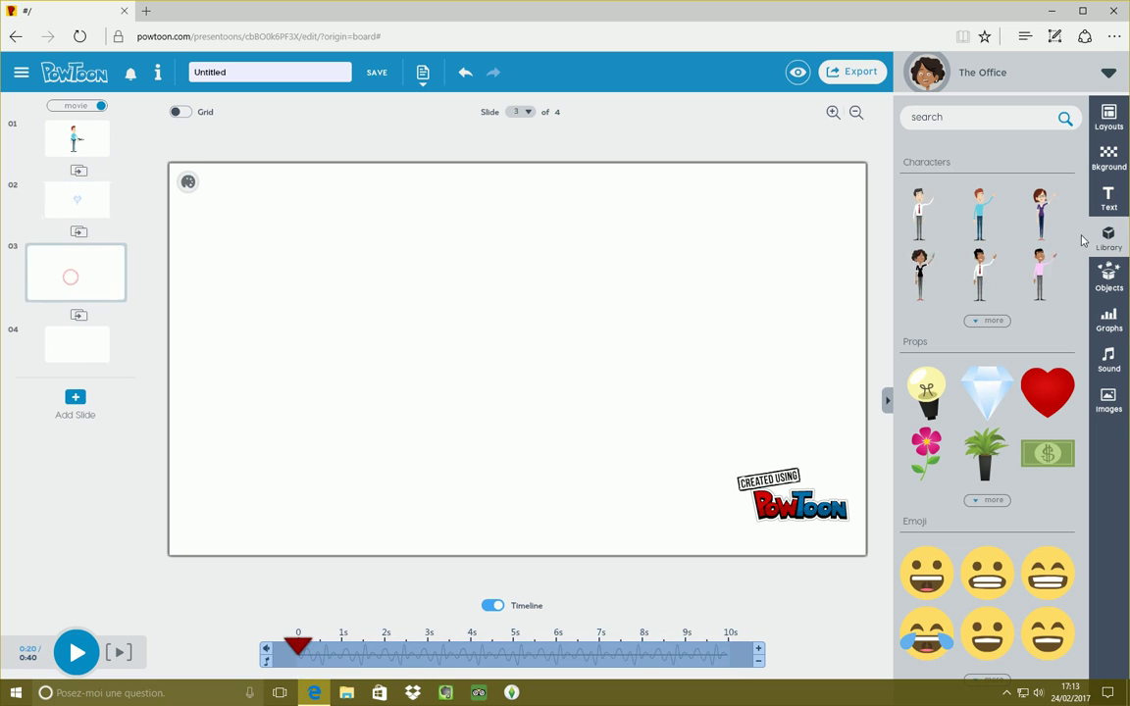
{"action": "left_click", "coordinate": [1040, 211]}
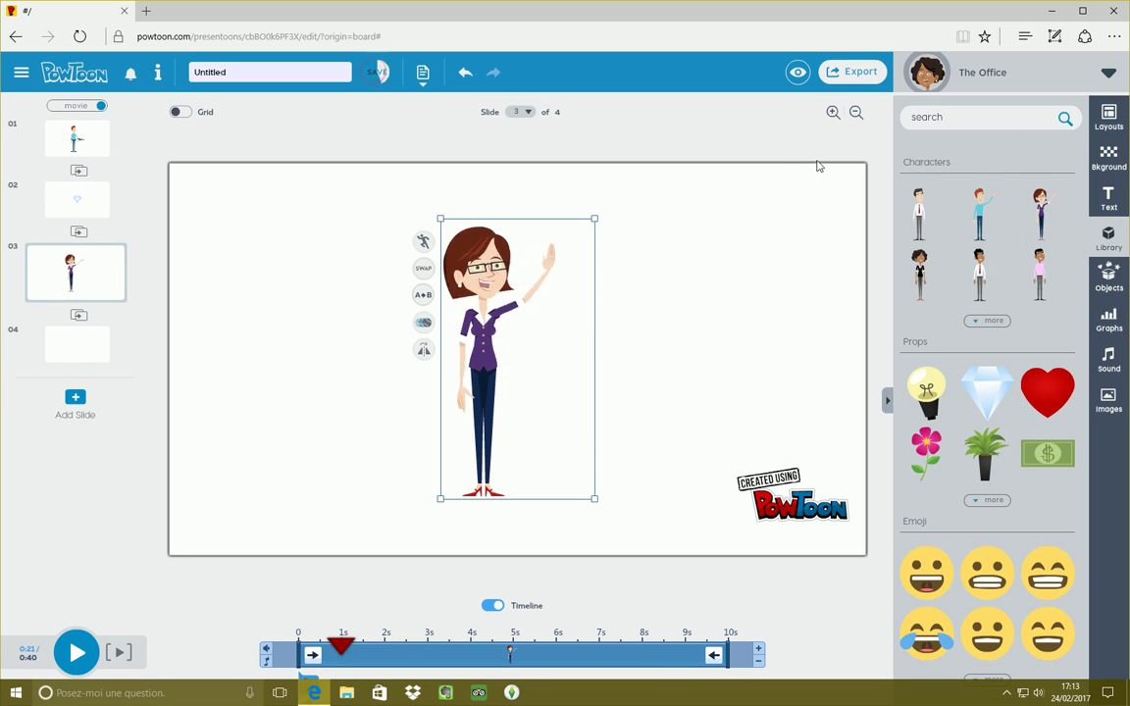
Open the export options for the Powtoon project.
{"action": "left_click", "coordinate": [853, 72]}
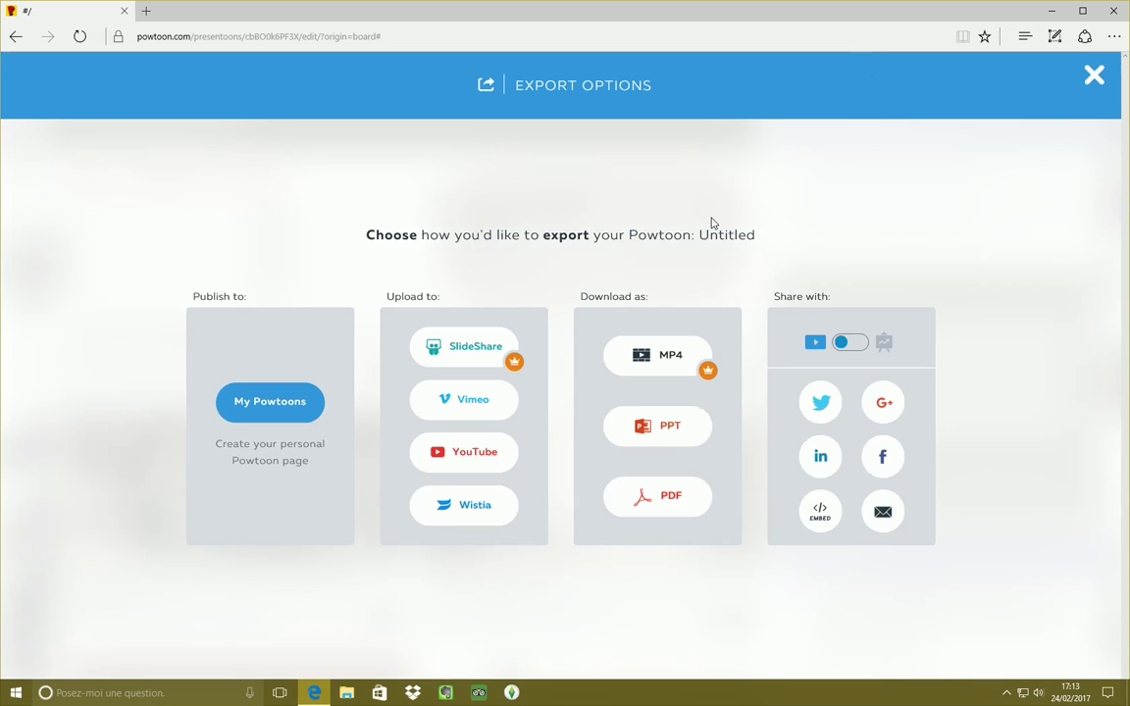